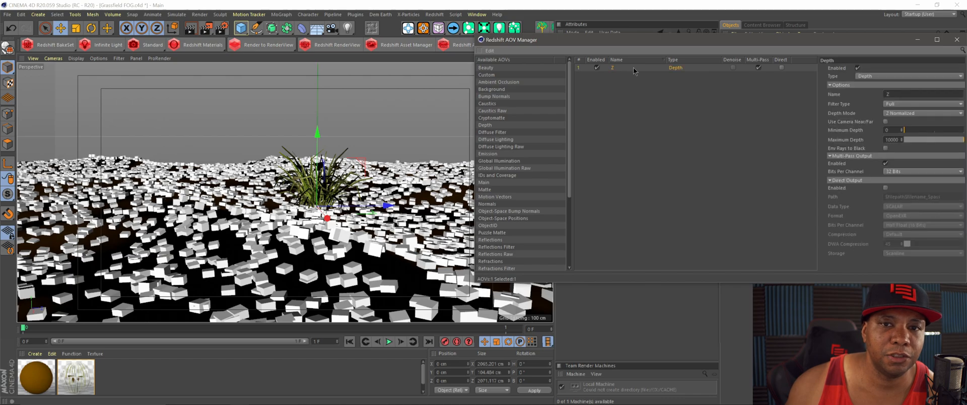
Step: Switch from Cinema 4D to After Effects and show the full Levels effect settings of the Grass Fog.exr layer
left_click_drag(655, 40, 388, 53)
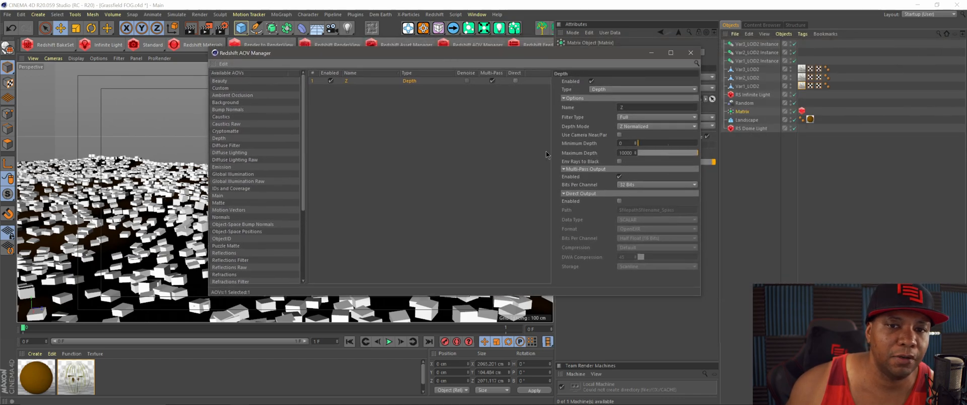
left_click(923, 4)
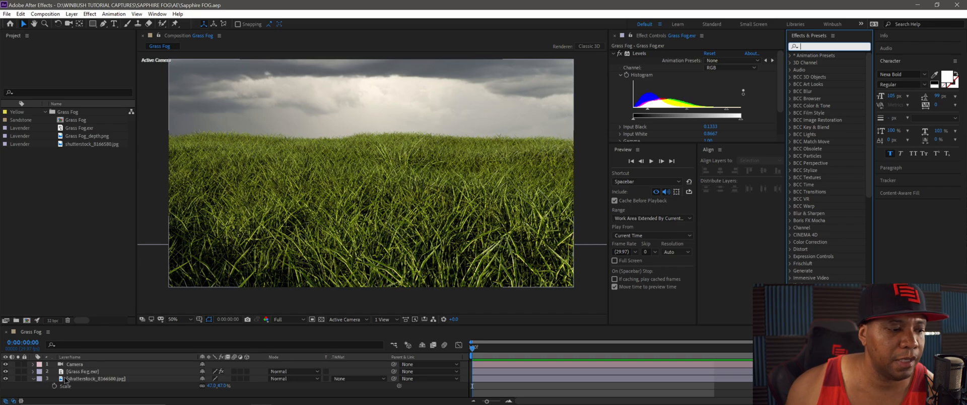
left_click(122, 373)
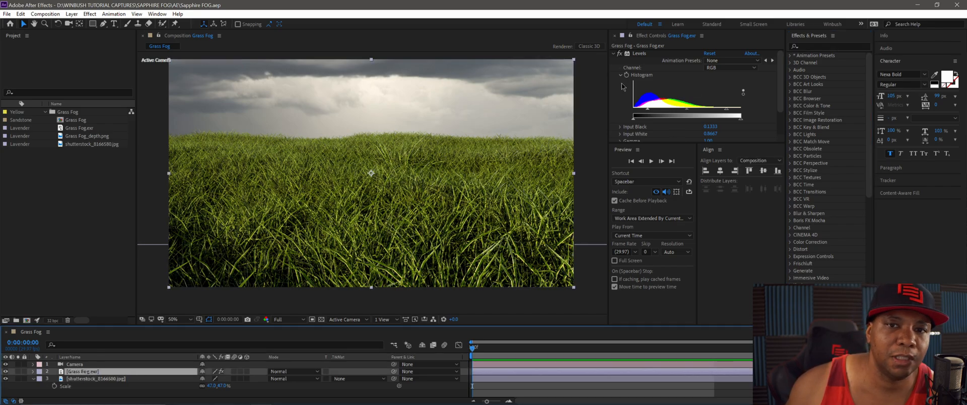
left_click_drag(669, 142, 670, 230)
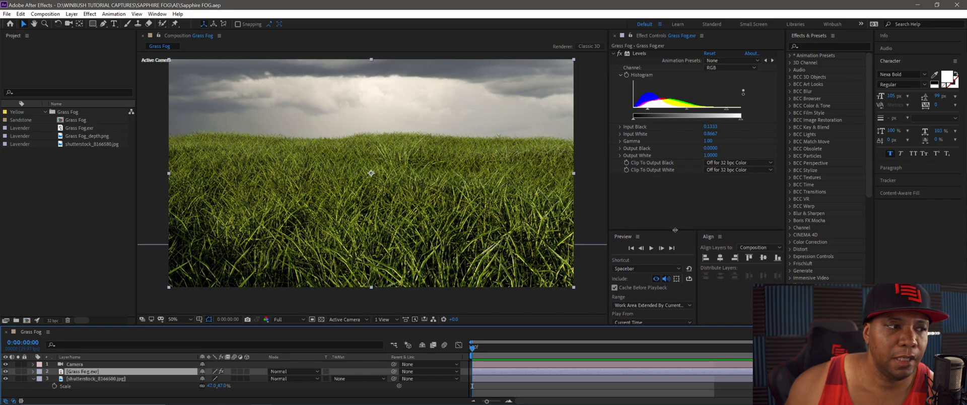
Step: Add Grass Fog_depth.png to the Grass Fog composition as the bottommost layer and hide it
left_click(95, 136)
left_click_drag(101, 137, 122, 390)
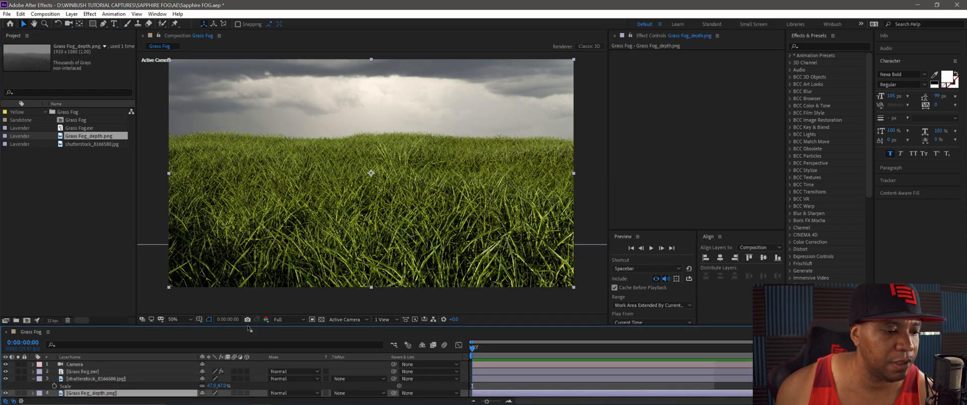
left_click_drag(248, 325, 248, 275)
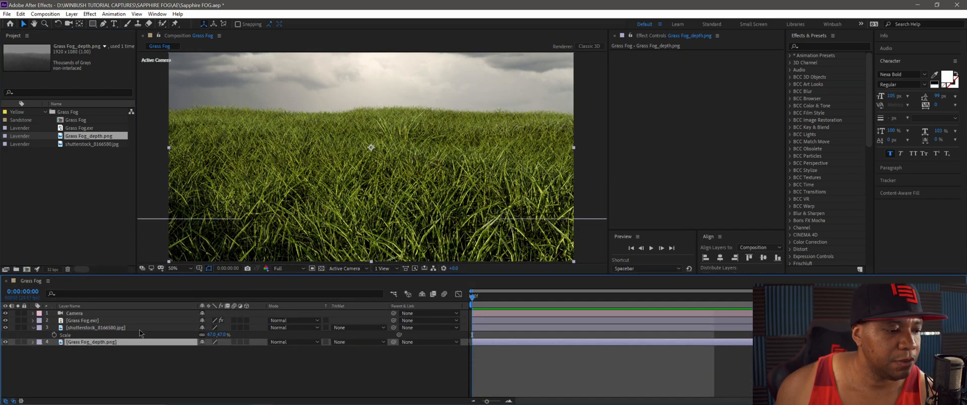
left_click(5, 342)
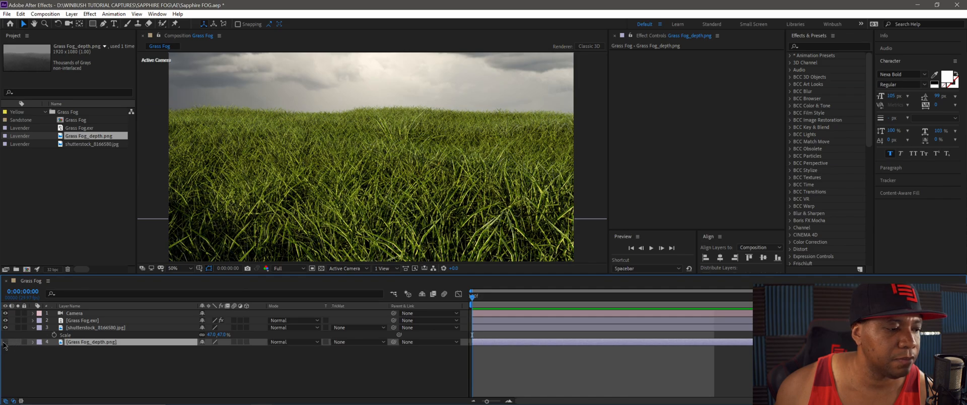
left_click(123, 363)
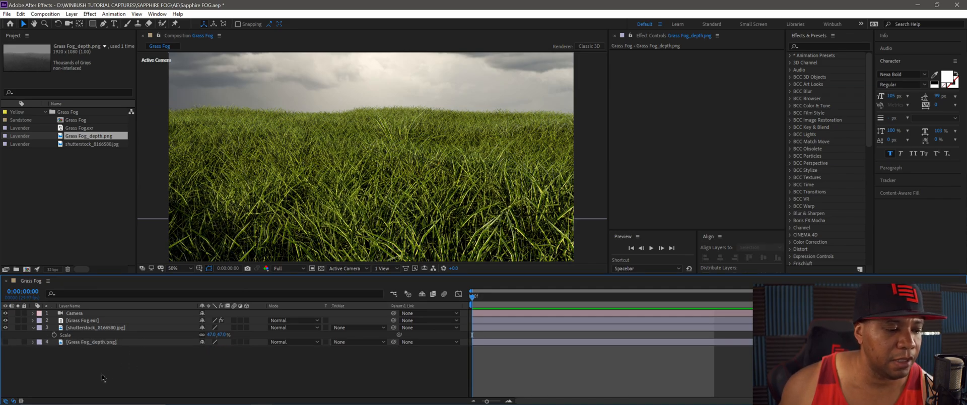
Step: Create a new adjustment layer above all other layers and rename it FOG
right_click(103, 375)
left_click(84, 371)
right_click(105, 365)
mouse_move(161, 274)
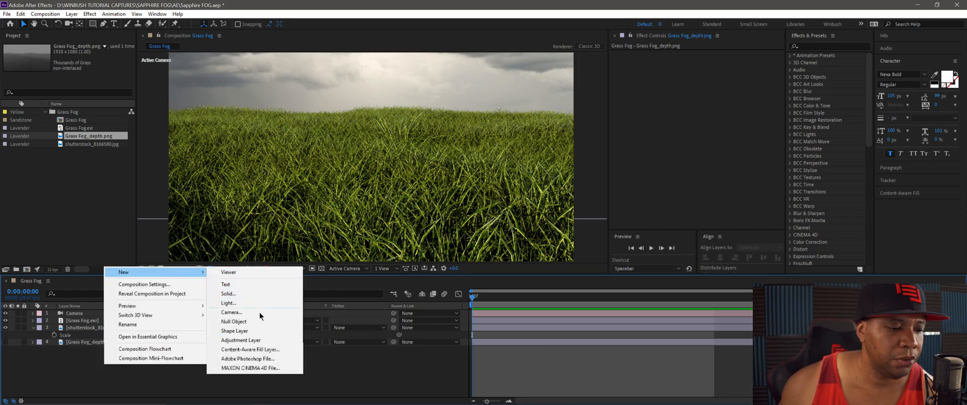
left_click(259, 341)
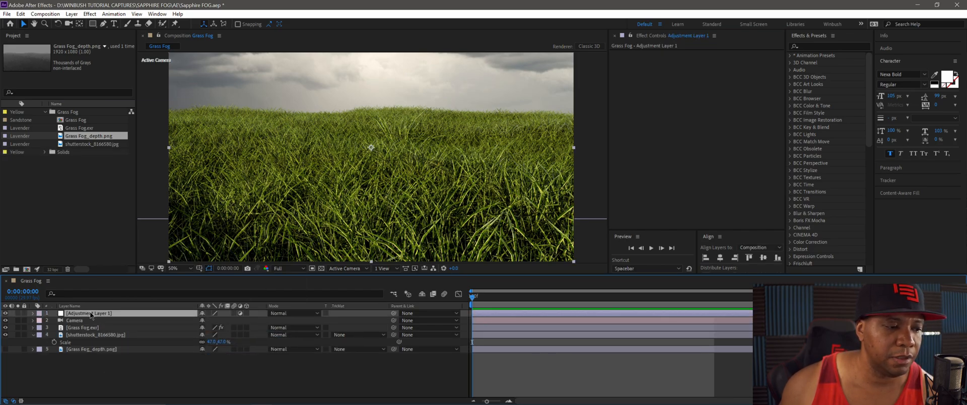
key("Return")
type("FOG")
key("Return")
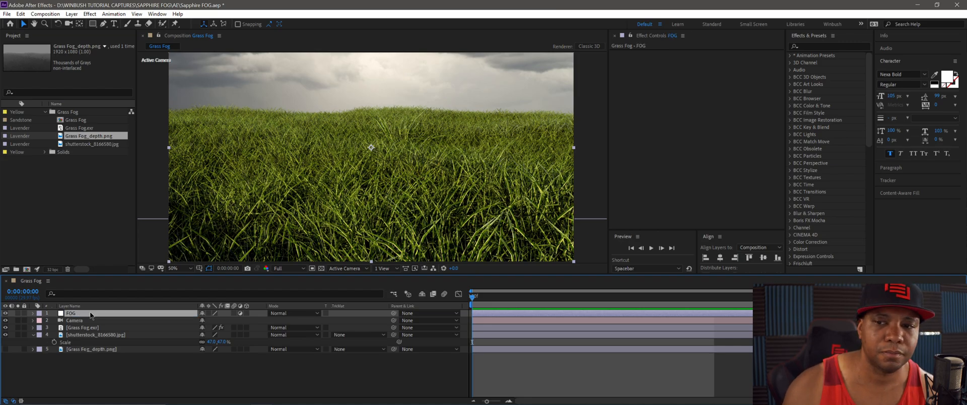
Step: Search the effects for FOG and apply S_ZFogExponential to the FOG adjustment layer
left_click(820, 46)
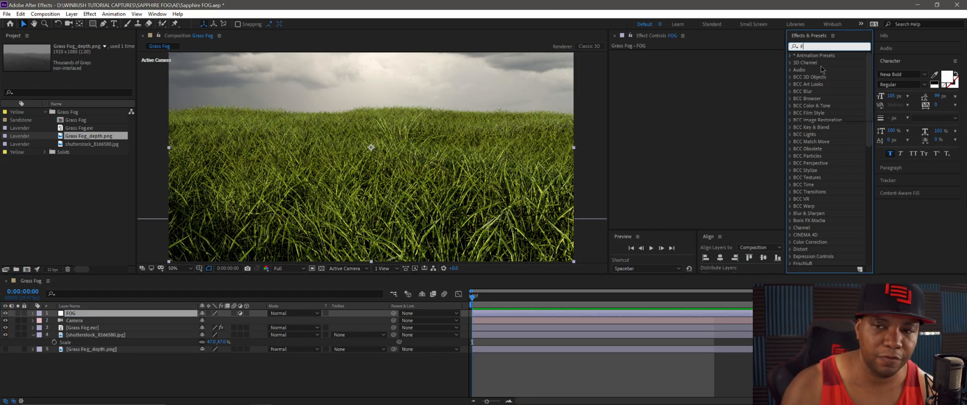
type("FOG")
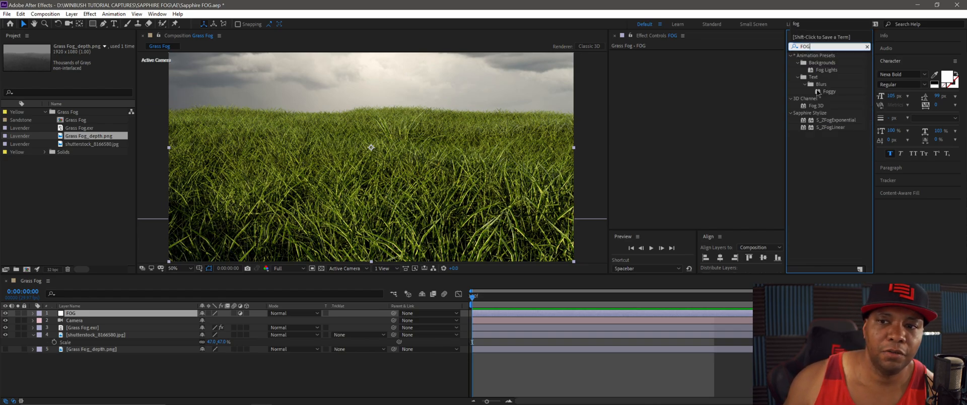
left_click(772, 127)
left_click(823, 115)
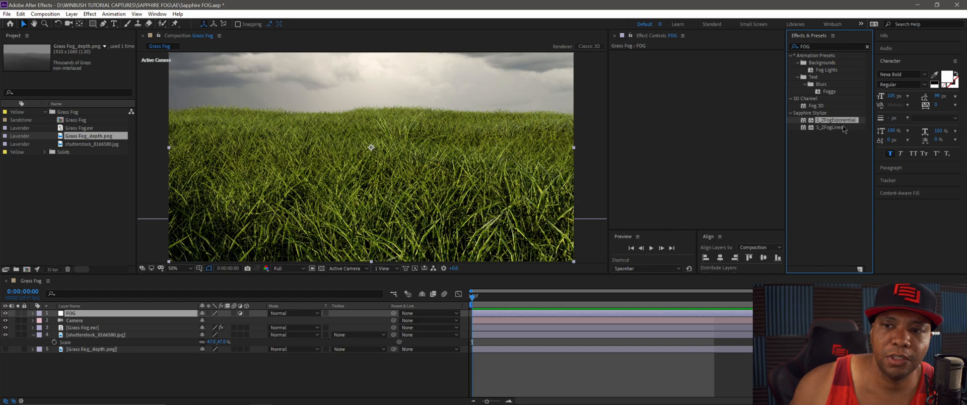
left_click(833, 128)
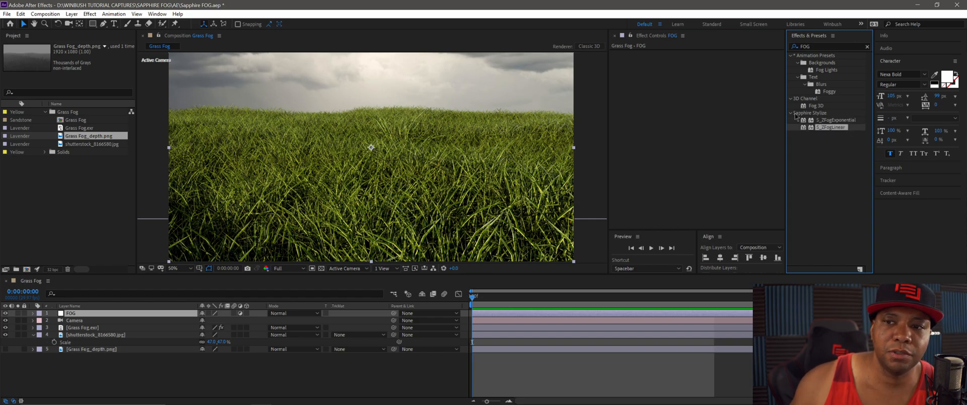
left_click(830, 120)
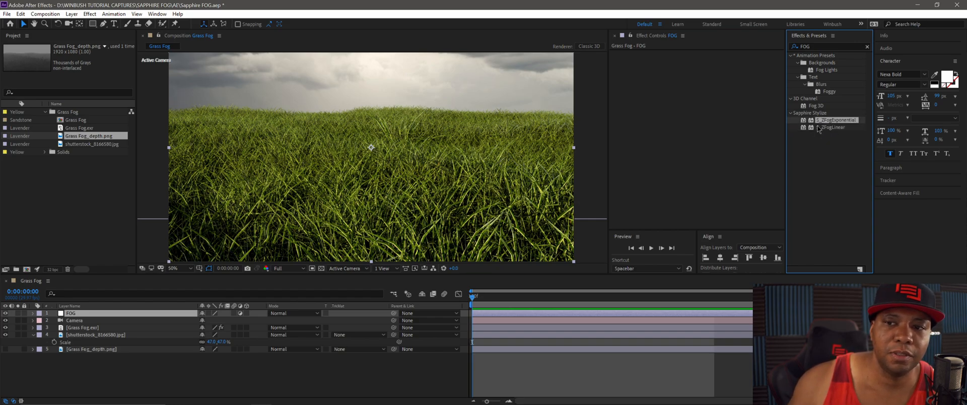
left_click_drag(679, 104, 678, 104)
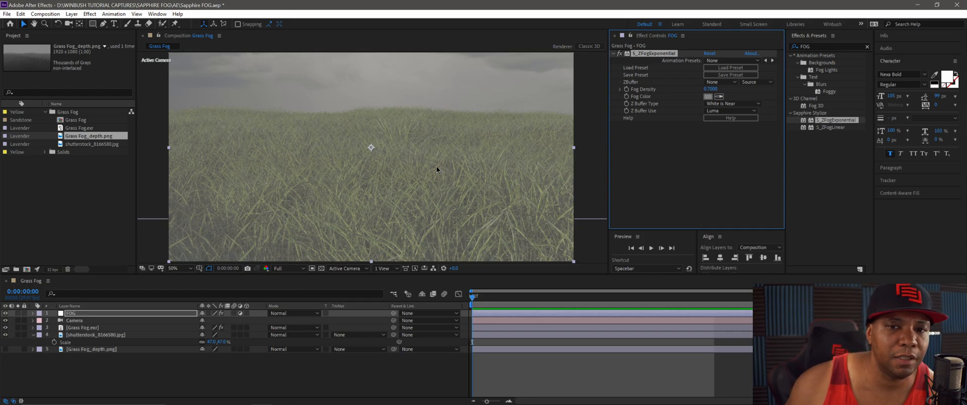
Step: Solo the Grass Fog_depth.png layer, examine the depth pass enlarged to 100%, and return to the full composition with that layer hidden
left_click_drag(389, 272, 389, 296)
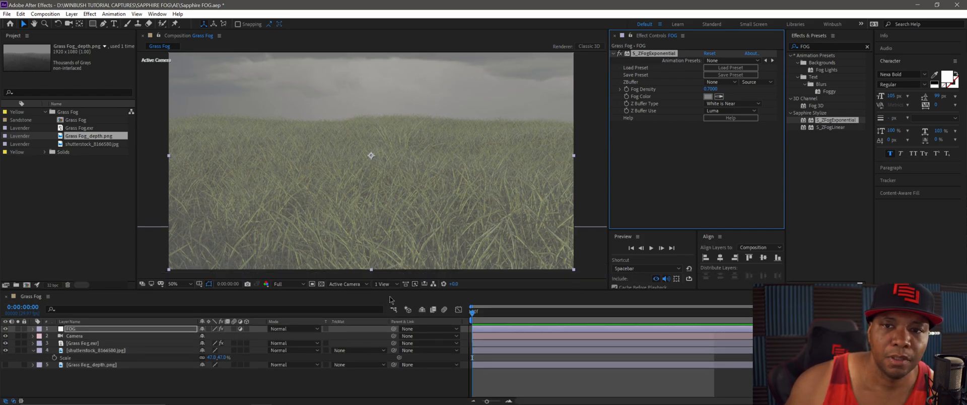
left_click(80, 373)
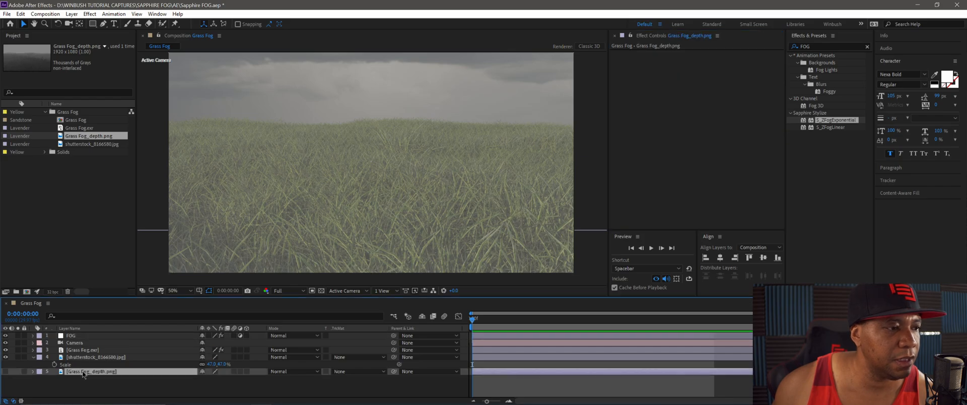
left_click(18, 372)
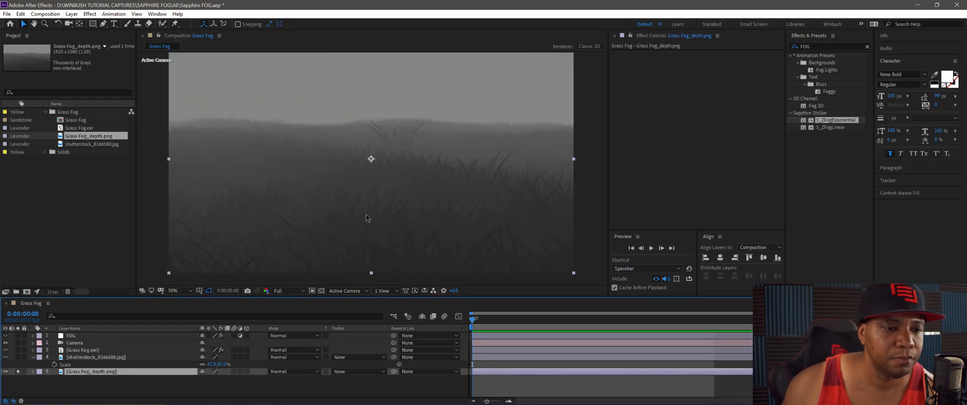
key("grave")
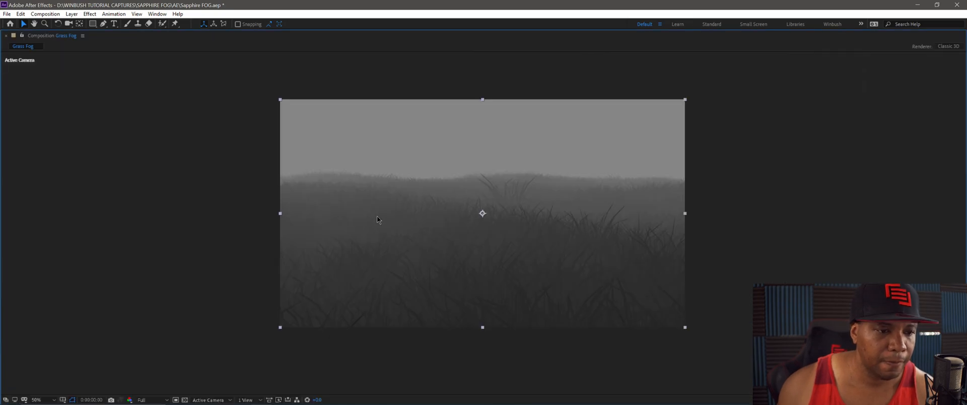
key("period")
left_click_drag(411, 311, 389, 271)
key("v")
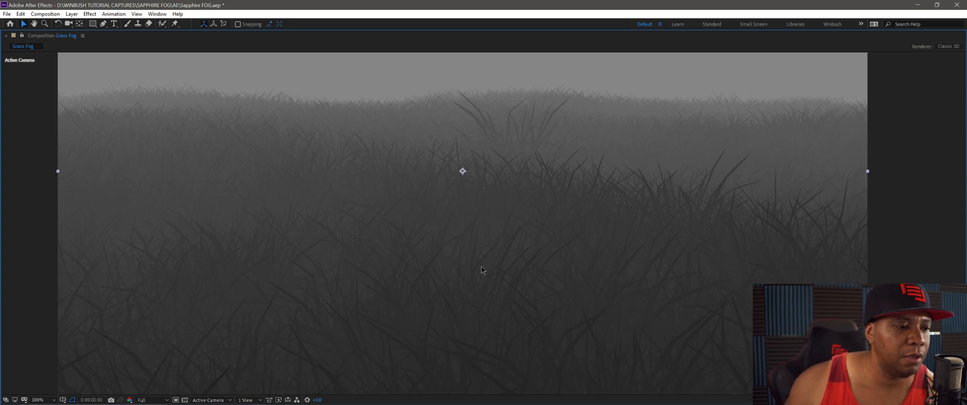
left_click_drag(479, 111, 489, 171)
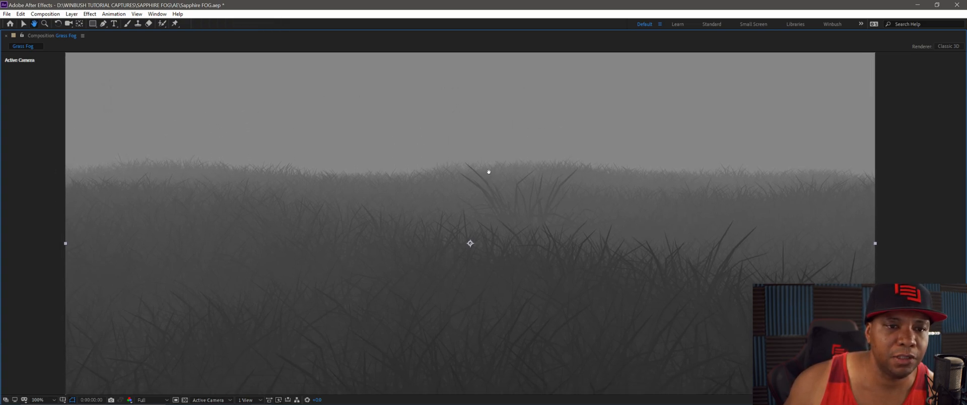
key("v")
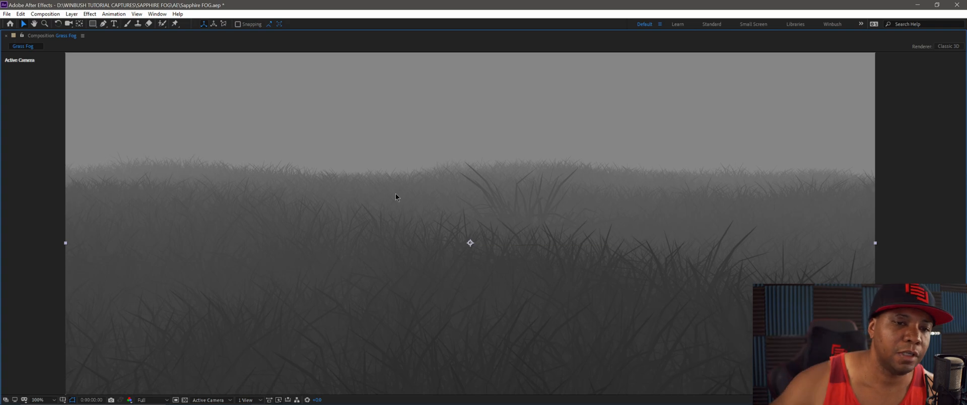
key("grave")
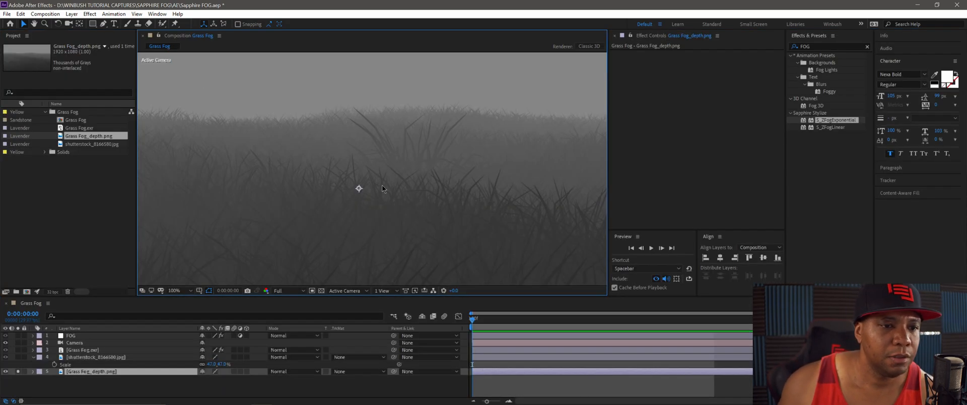
left_click(17, 372)
left_click(6, 371)
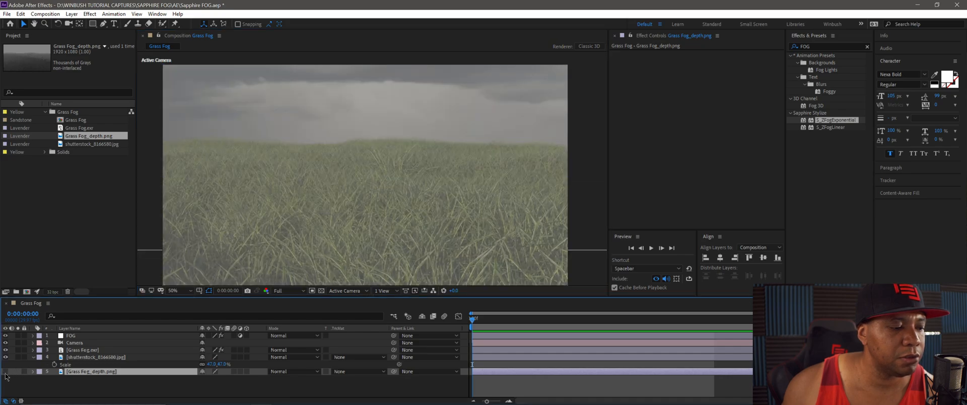
Step: Set the FOG layer's S_ZFogExponential ZBuffer to Grass Fog_depth.png and its Z Buffer Type to Black is Near
left_click(69, 336)
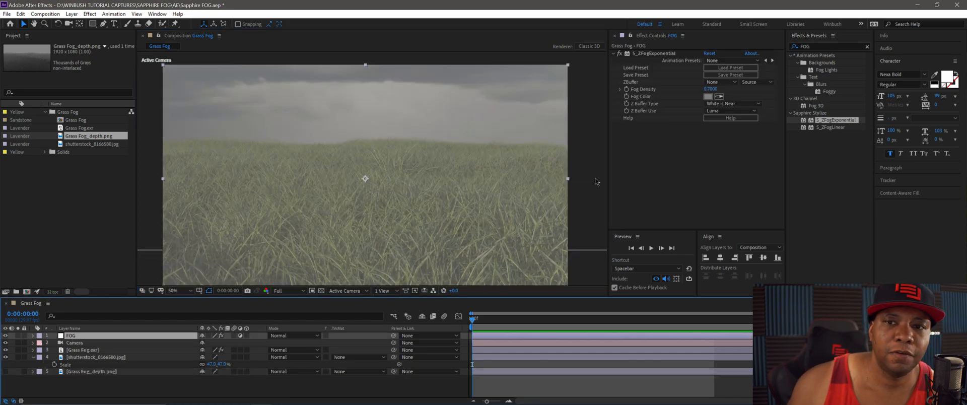
left_click(714, 82)
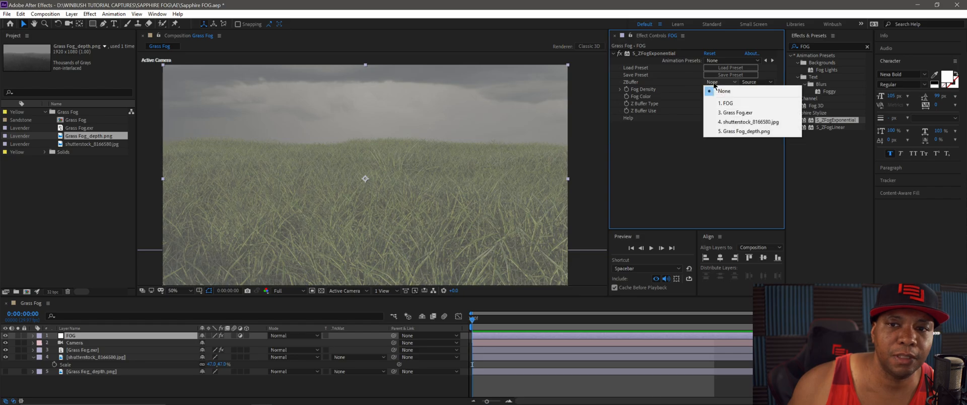
left_click(744, 132)
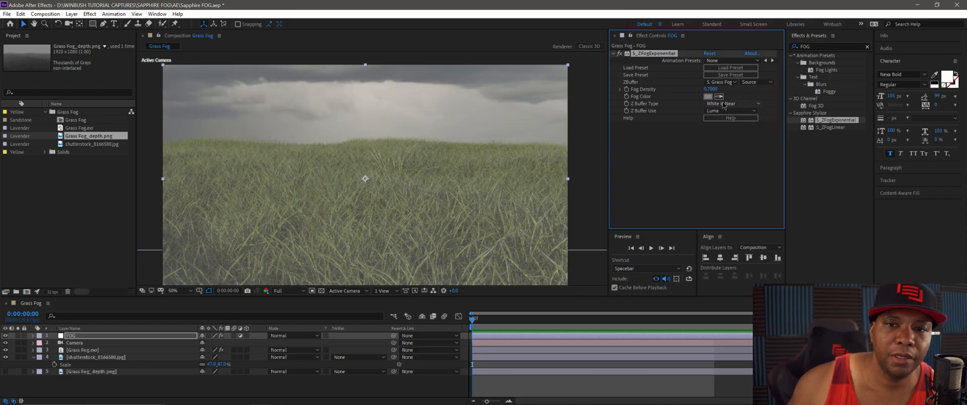
left_click(725, 104)
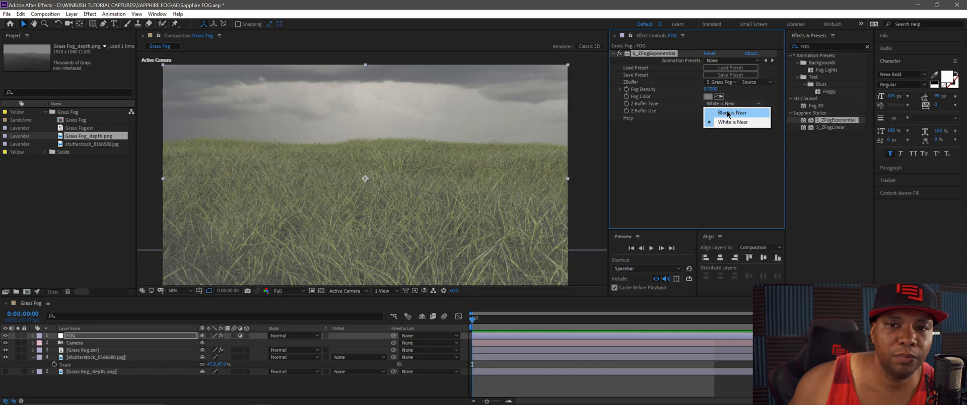
left_click(728, 114)
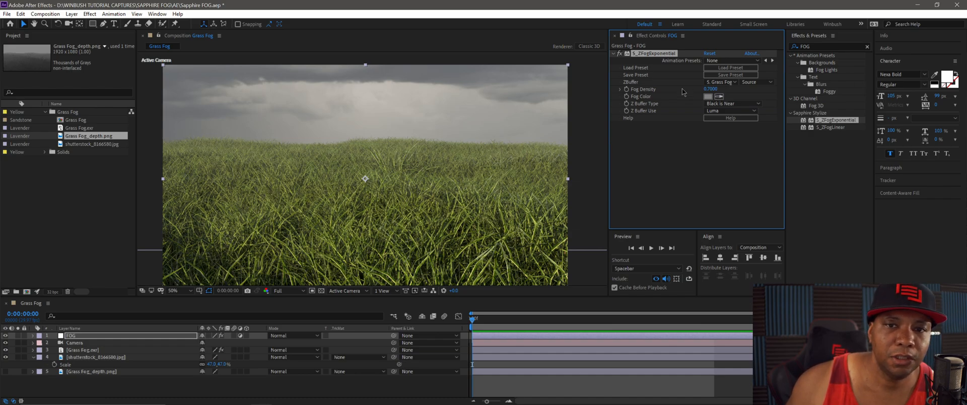
Step: Try a Fog Density of 0.55 on the S_ZFogExponential effect and settle on 0.87
left_click(711, 89)
type("0.55")
key("Return")
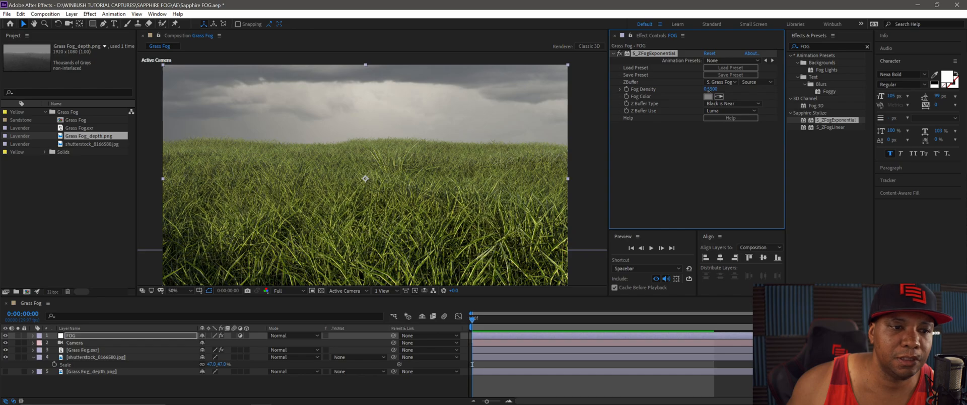
left_click_drag(708, 91, 724, 89)
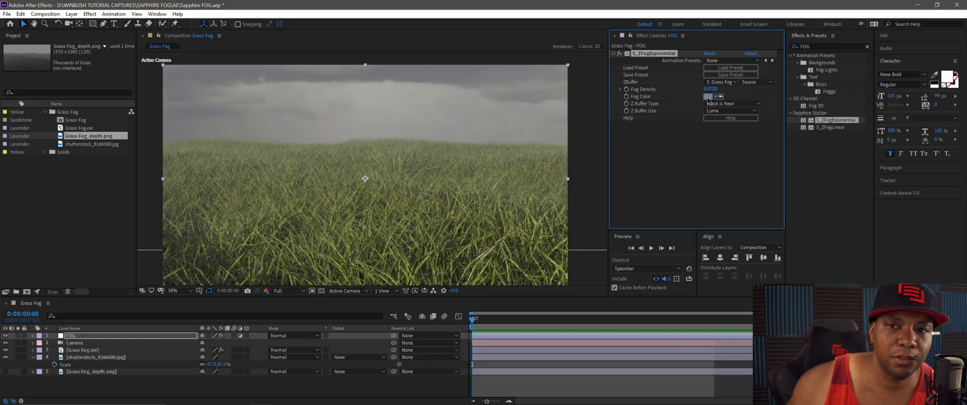
Step: Lighten the Fog Color of the S_ZFogExponential effect to a pale grey
left_click(708, 96)
left_click_drag(608, 249, 607, 221)
left_click(792, 197)
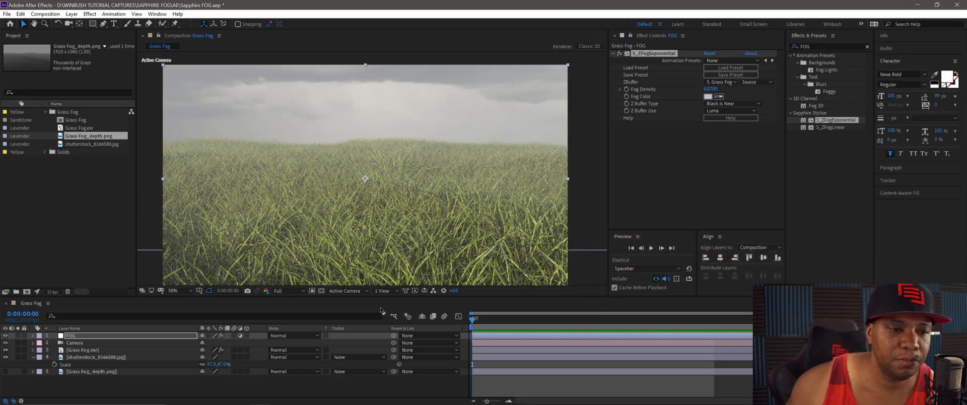
key("grave")
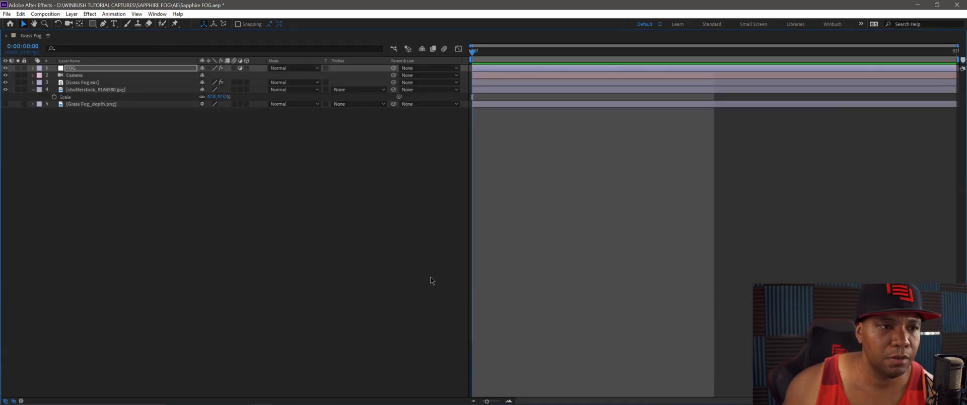
Step: Examine the fogged grass field in an enlarged view of the composition
key("grave")
key("grave")
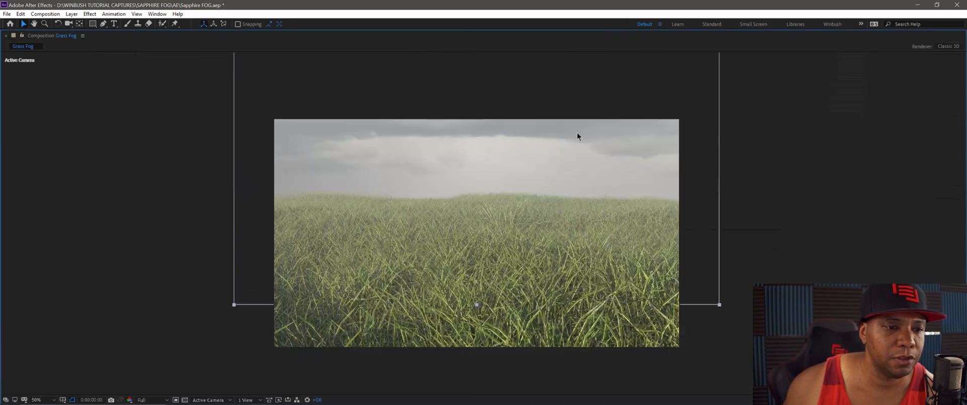
left_click_drag(480, 278, 455, 244)
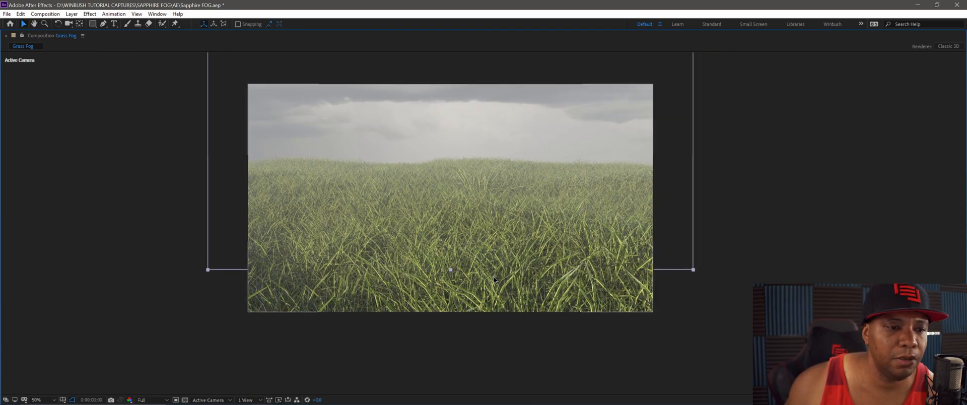
key("grave")
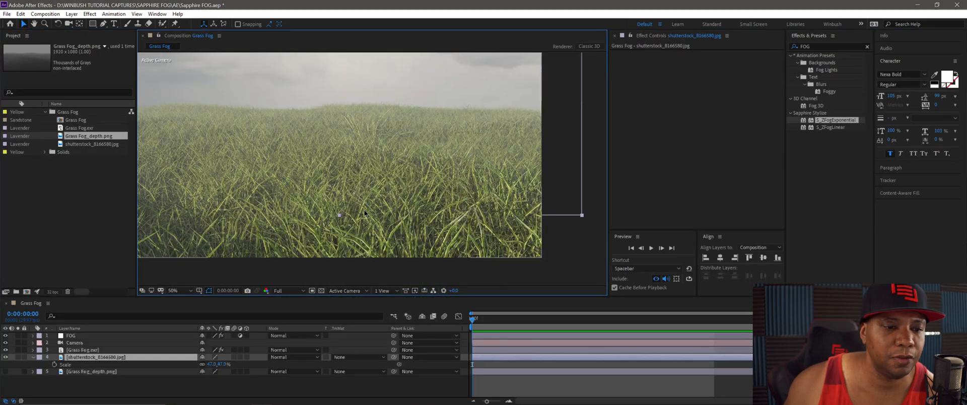
left_click_drag(333, 115, 366, 142)
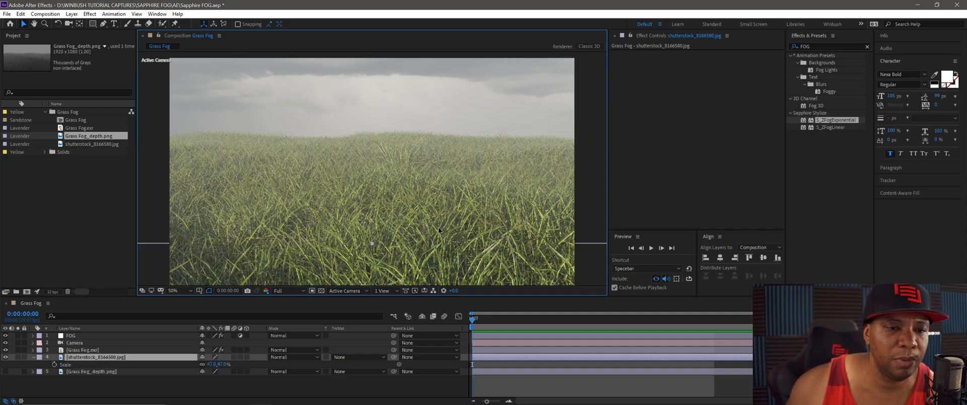
Step: Create a new composition from the Grass Fog_depth.png footage
left_click(86, 129)
left_click(89, 137)
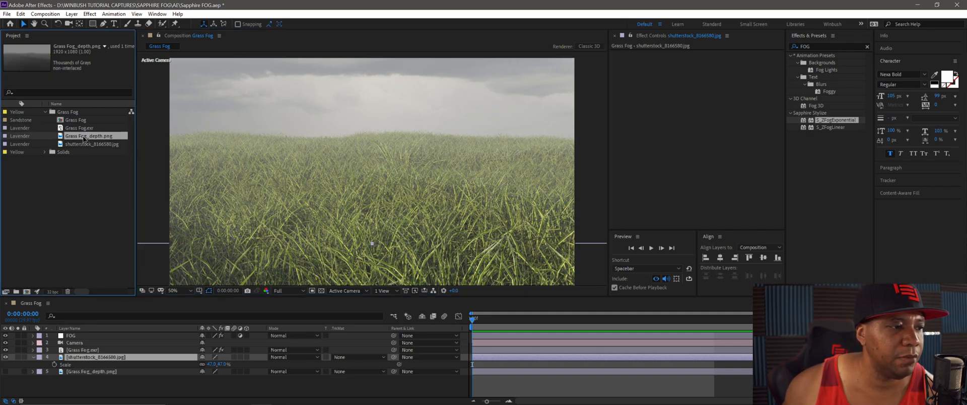
left_click_drag(104, 140, 26, 292)
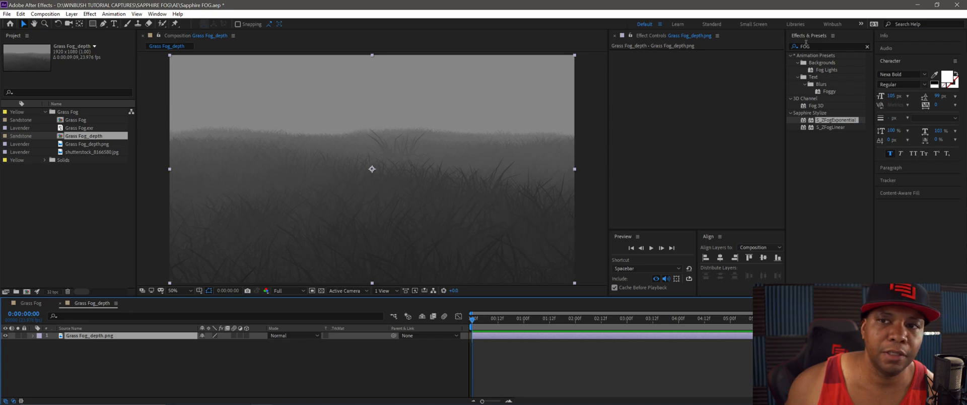
Step: Find the Levels effect and apply it to the Grass Fog_depth.png layer in the depth composition
left_click(818, 45)
type("levels")
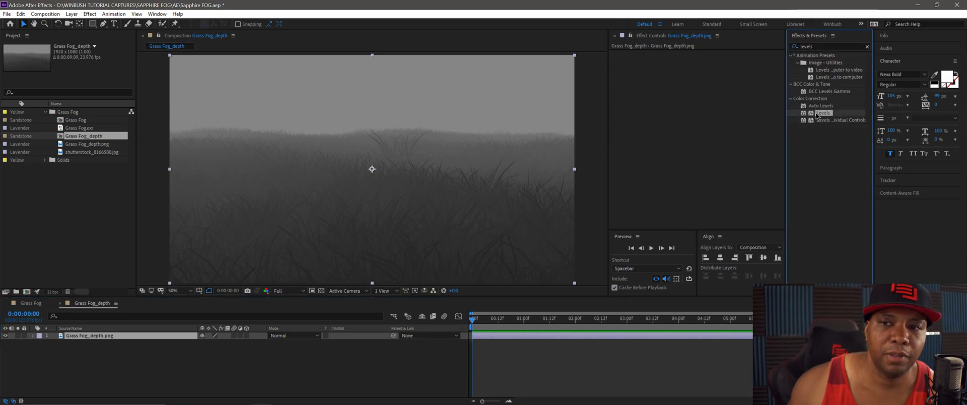
left_click_drag(820, 114, 640, 112)
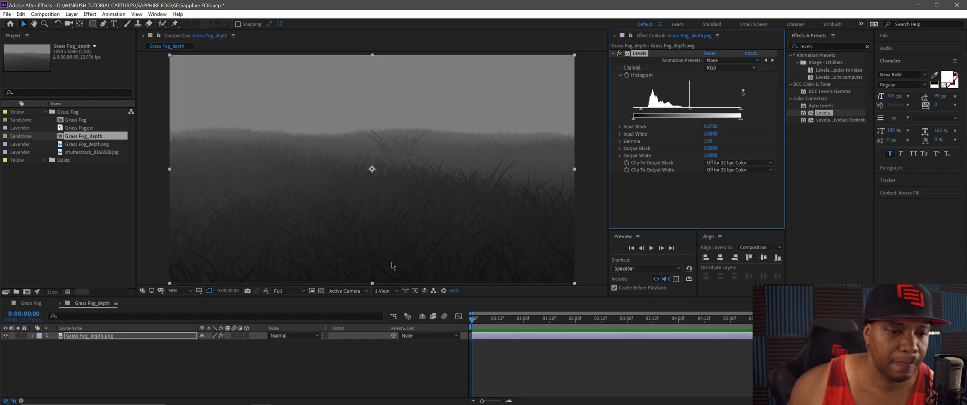
Step: Raise the contrast of the depth pass by setting the Levels Input Black to 0.1412 and Input White to 0.6510
scroll(403, 251, "down", 2)
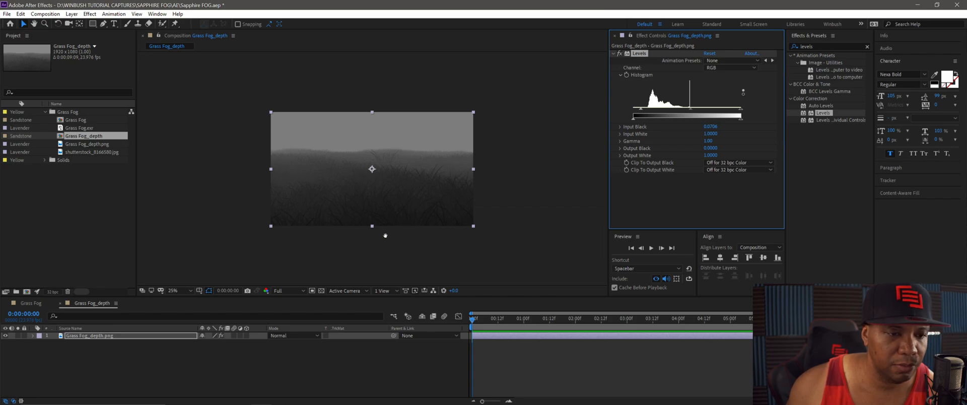
left_click_drag(386, 236, 389, 209)
key("v")
left_click_drag(641, 111, 647, 111)
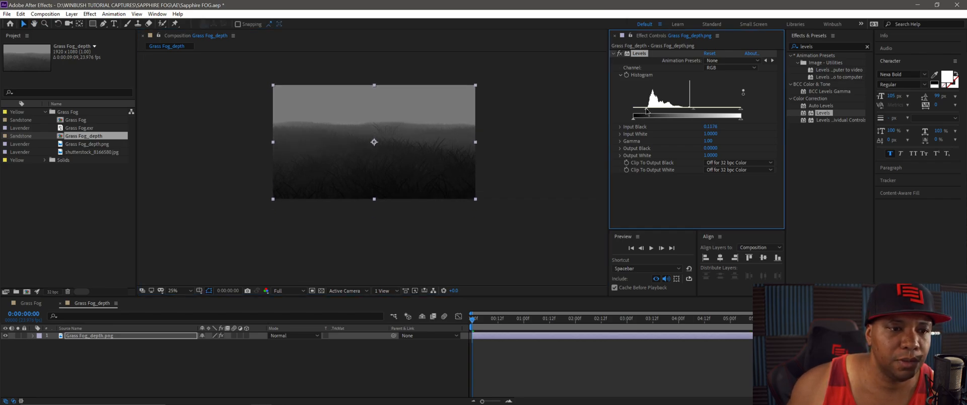
scroll(374, 212, "up", 2)
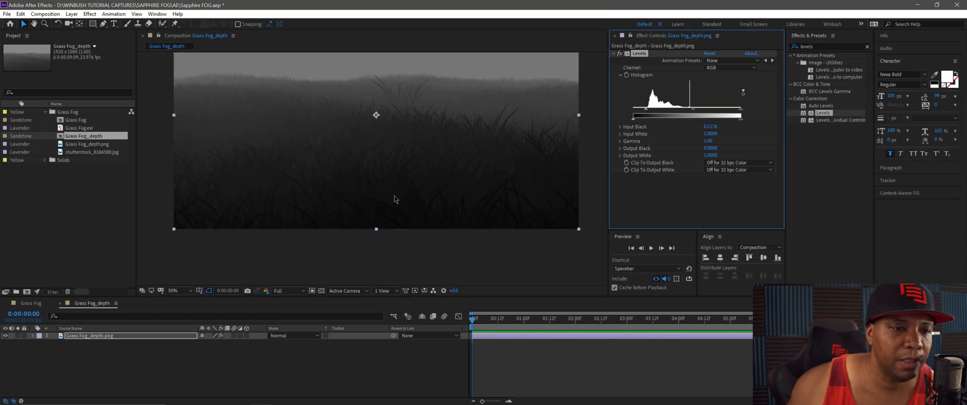
left_click_drag(647, 109, 650, 112)
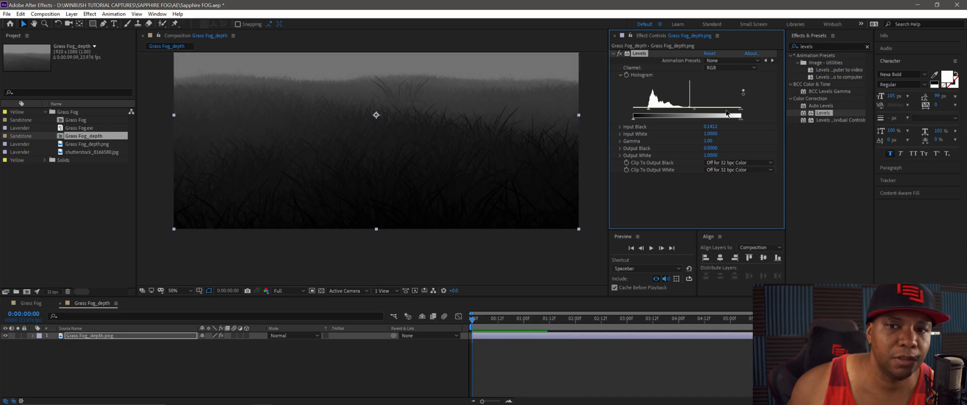
left_click_drag(741, 115, 715, 115)
mouse_move(416, 165)
left_mouse_down()
mouse_move(416, 188)
mouse_move(419, 168)
left_mouse_up()
left_click_drag(714, 112, 707, 112)
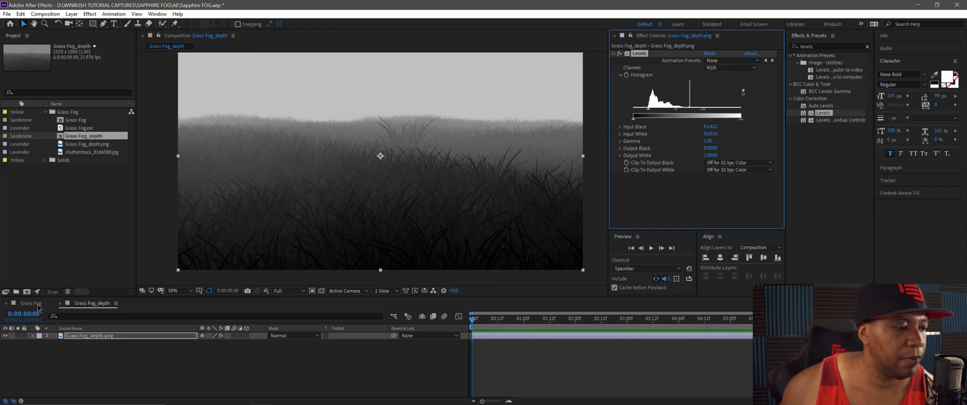
Step: In the Grass Fog composition, replace the Grass Fog_depth.png layer with the Grass Fog_depth composition and examine the fog in an enlarged view
left_click(31, 303)
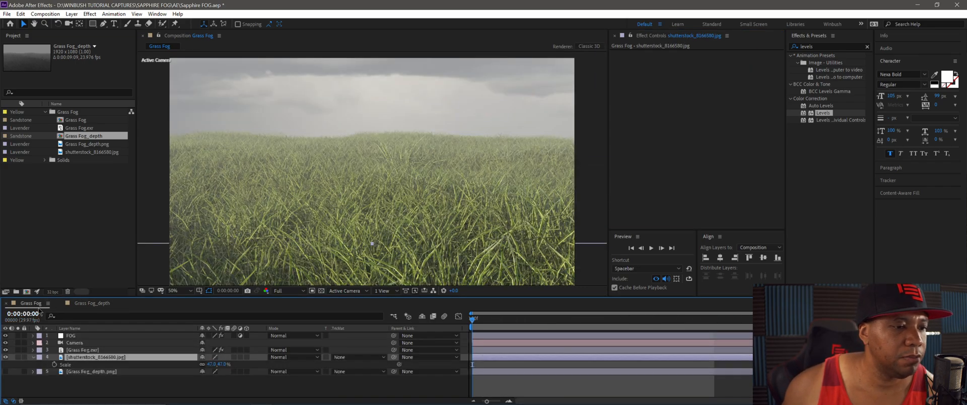
left_click(113, 373)
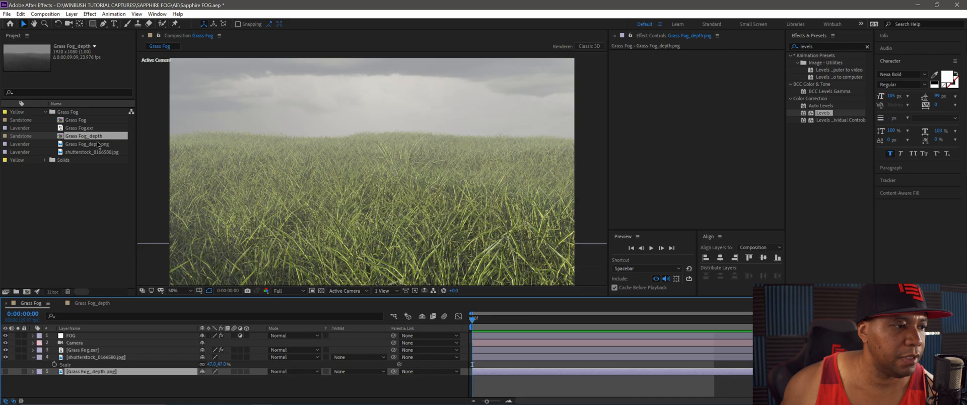
left_click_drag(93, 140, 99, 205)
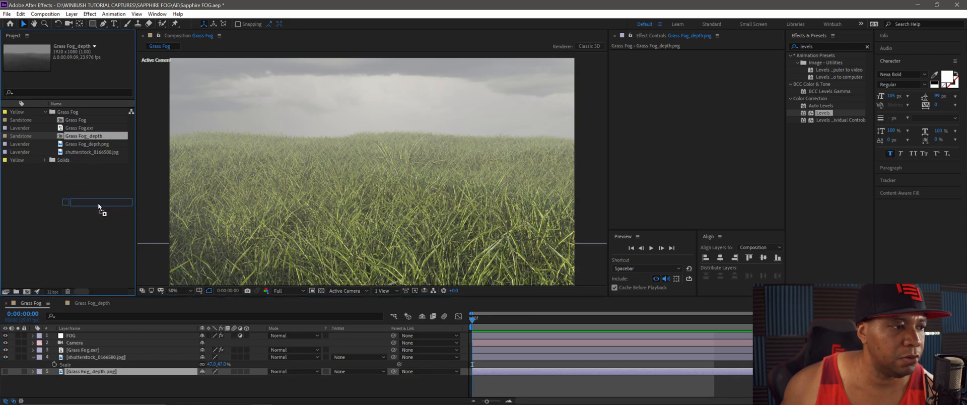
left_click_drag(107, 348, 109, 372)
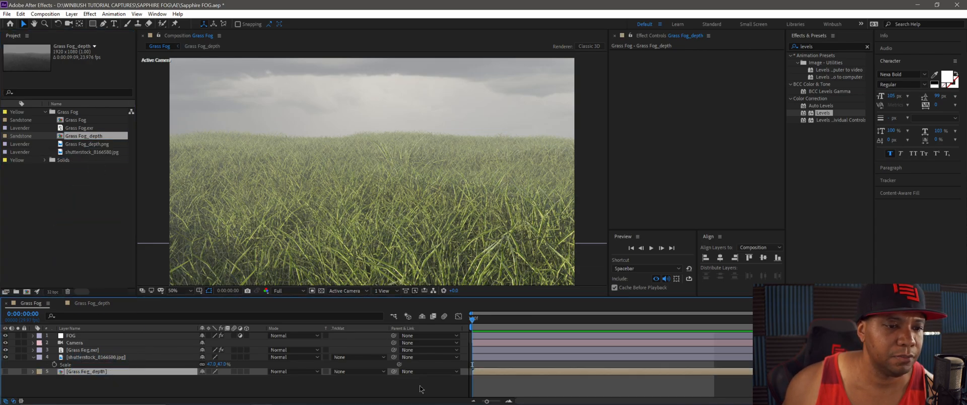
left_click_drag(367, 235, 365, 180)
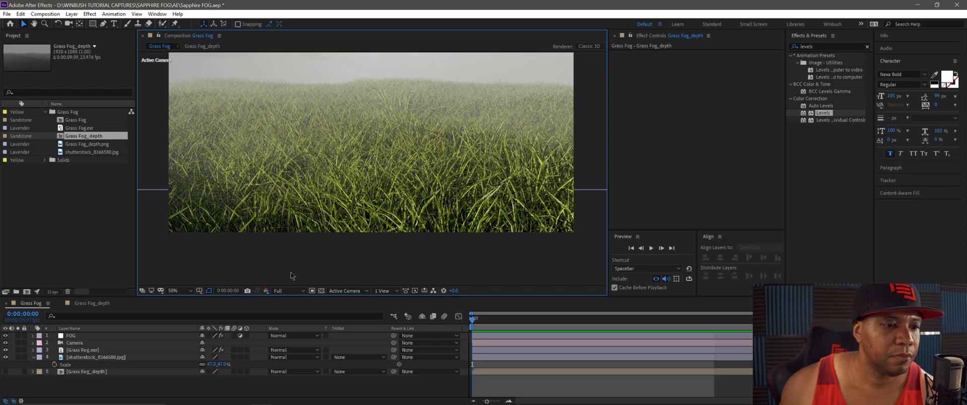
key("grave")
left_click_drag(423, 194, 399, 225)
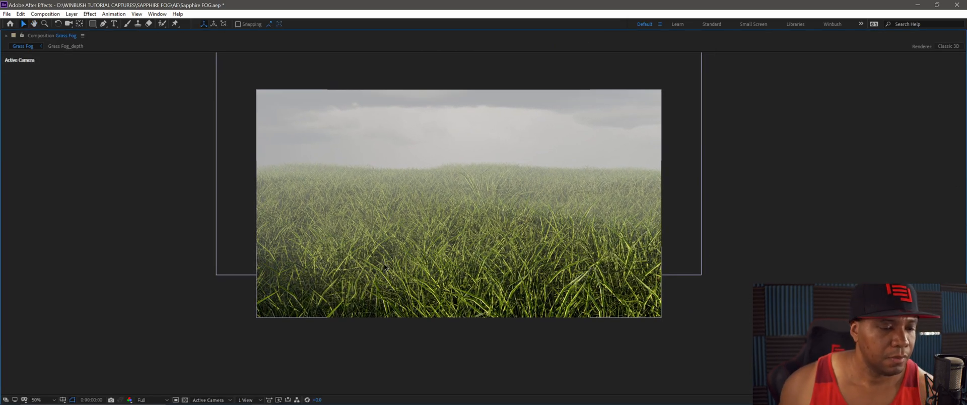
key("grave")
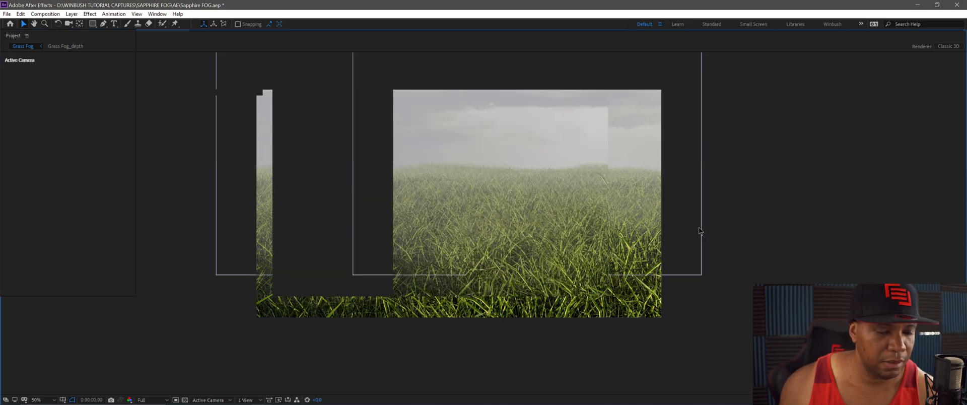
Step: Replace the S_ZFogExponential effect on the FOG layer with S_ZFogLinear
left_click(72, 336)
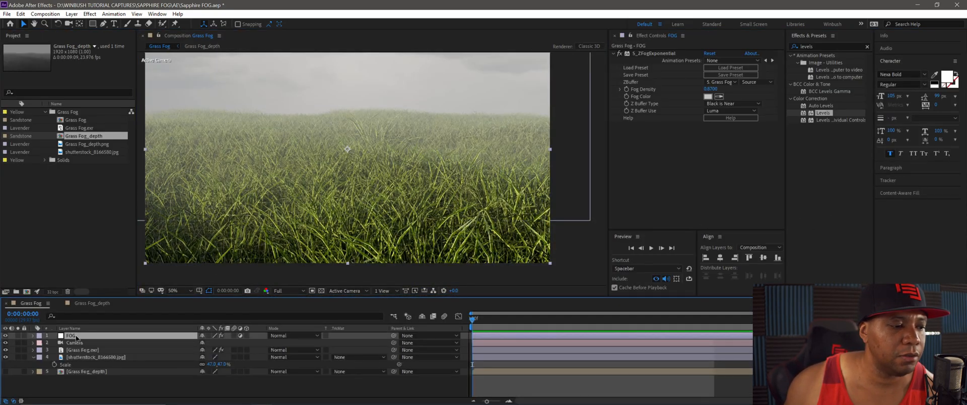
left_click(634, 53)
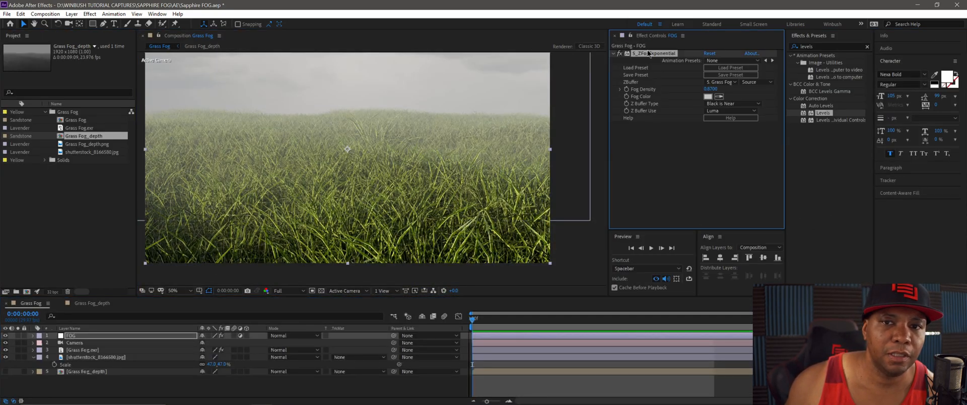
key("Delete")
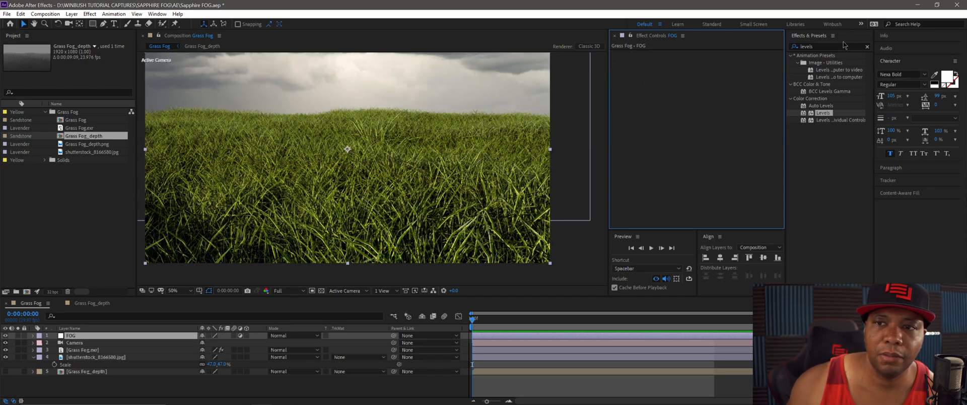
key("ctrl+5")
type("fog")
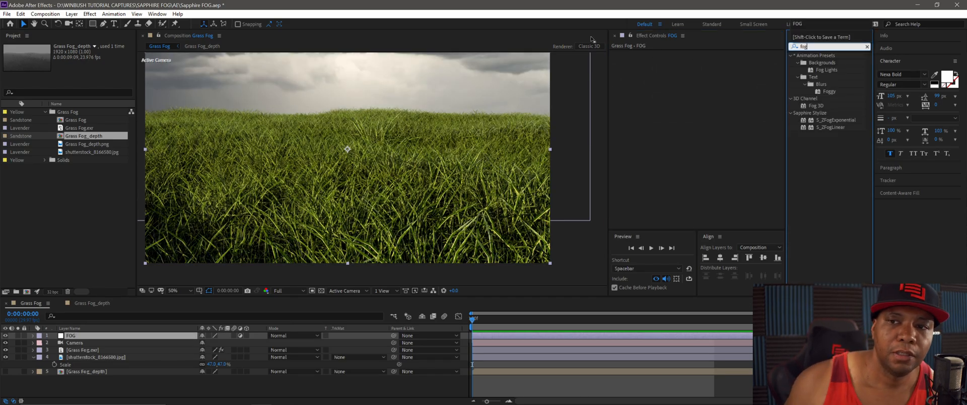
left_click_drag(833, 130, 666, 122)
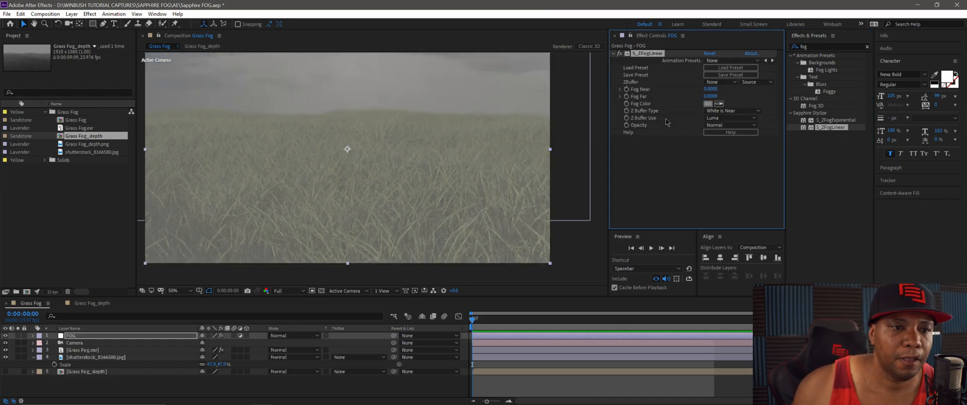
Step: Set the S_ZFogLinear effect's ZBuffer to the Grass Fog_depth layer and its Z Buffer Type to Black is Near
left_click(632, 84)
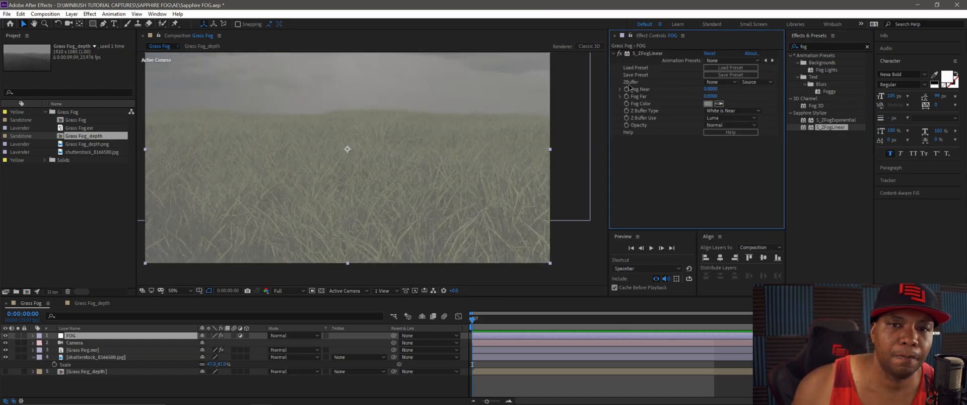
left_click(720, 81)
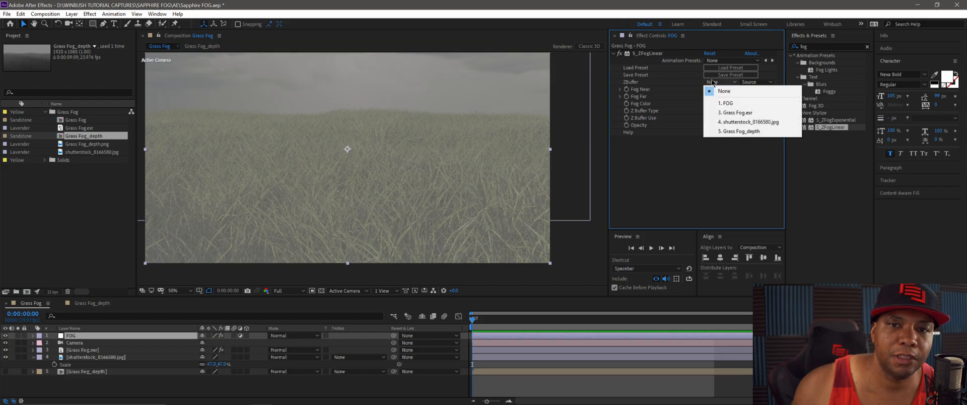
left_click(746, 132)
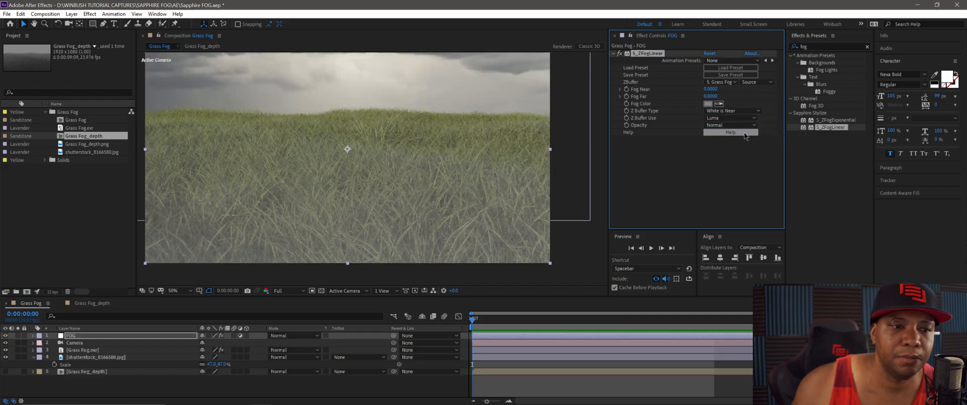
left_click(731, 111)
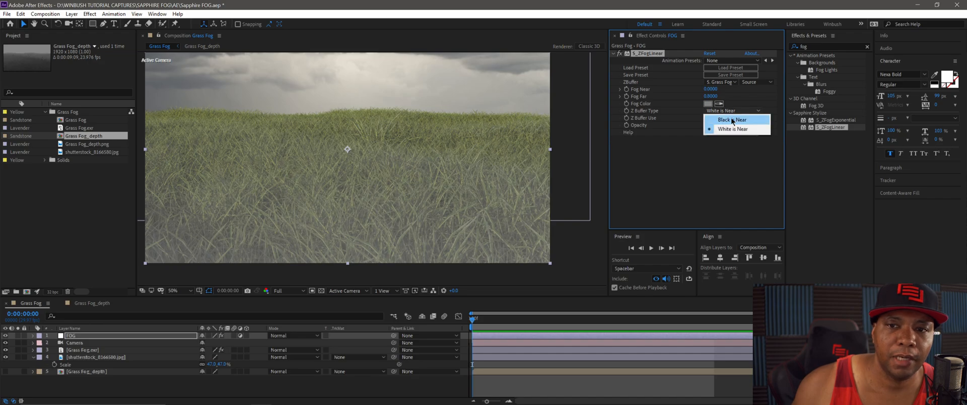
left_click(731, 121)
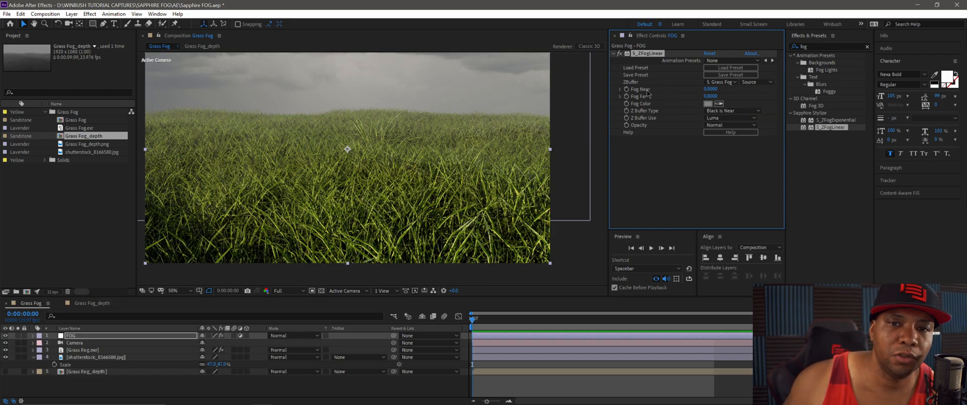
Step: Set the S_ZFogLinear effect's Fog Far to 1.0 and Fog Near to 0.29
left_click_drag(705, 94, 717, 96)
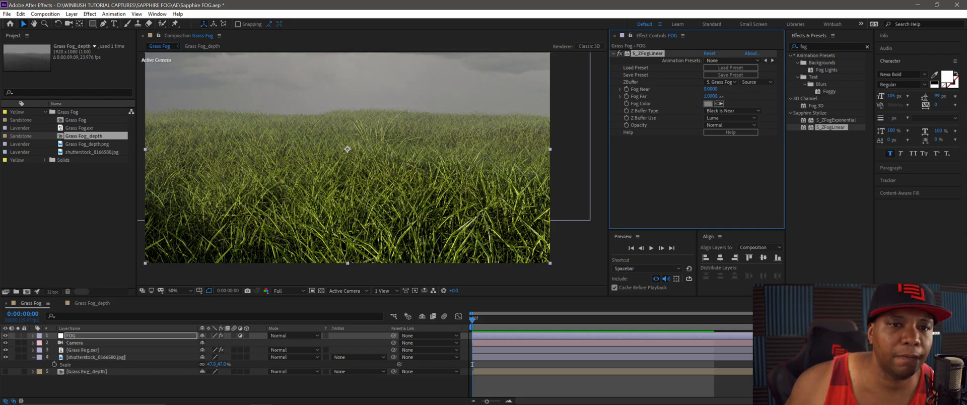
mouse_move(717, 96)
left_mouse_down()
mouse_move(734, 97)
mouse_move(719, 88)
left_mouse_up()
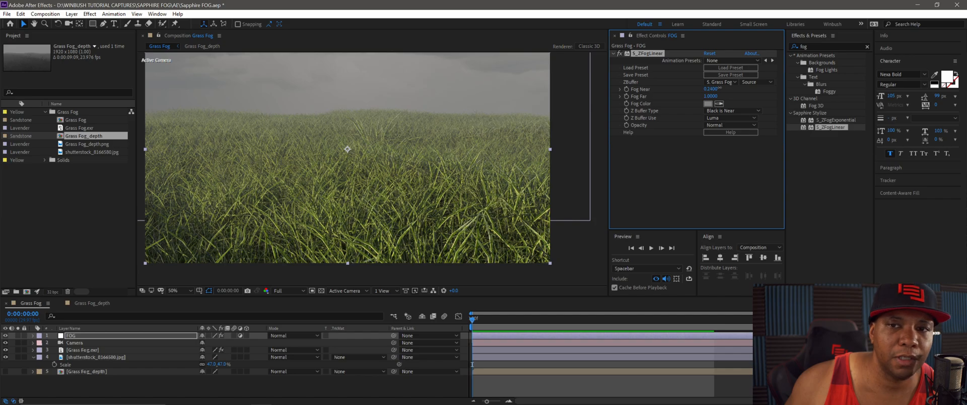
left_click_drag(724, 88, 724, 89)
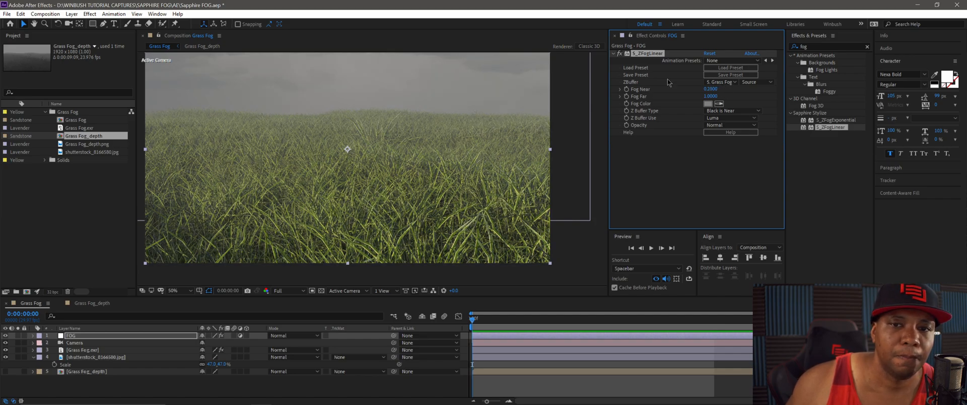
Step: Change the Fog Color of the S_ZFogLinear effect to a strong red with 0° hue
left_click(708, 104)
left_click(686, 229)
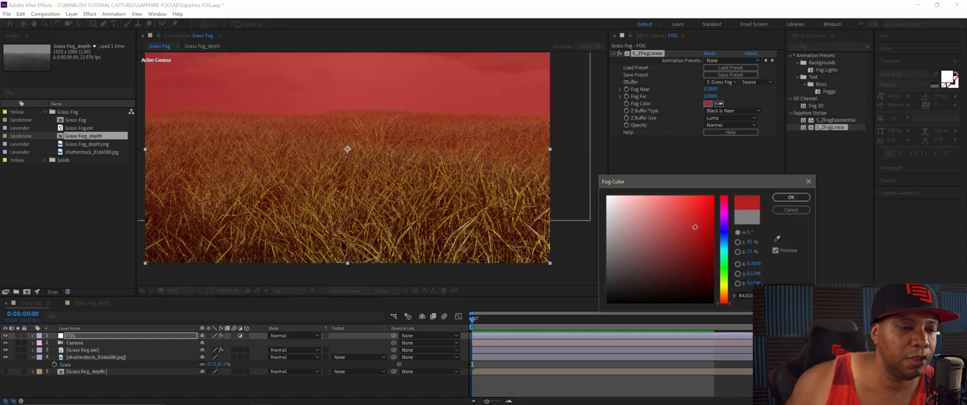